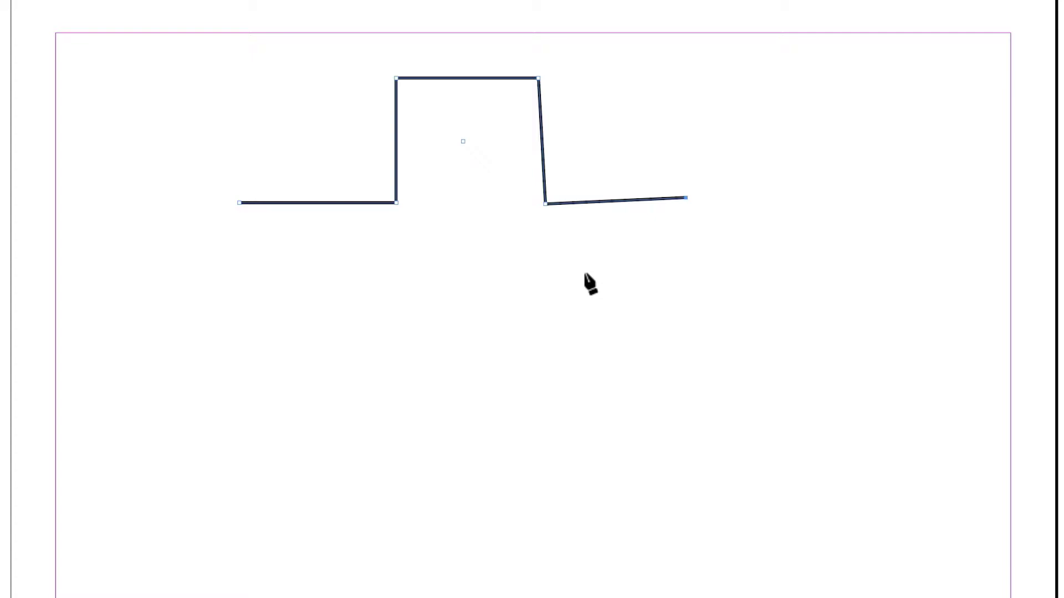
# End the stepped path and draw an open path about 114 mm wide below it: straight line, rounded arch, straight line
pyautogui.press('ctrl')
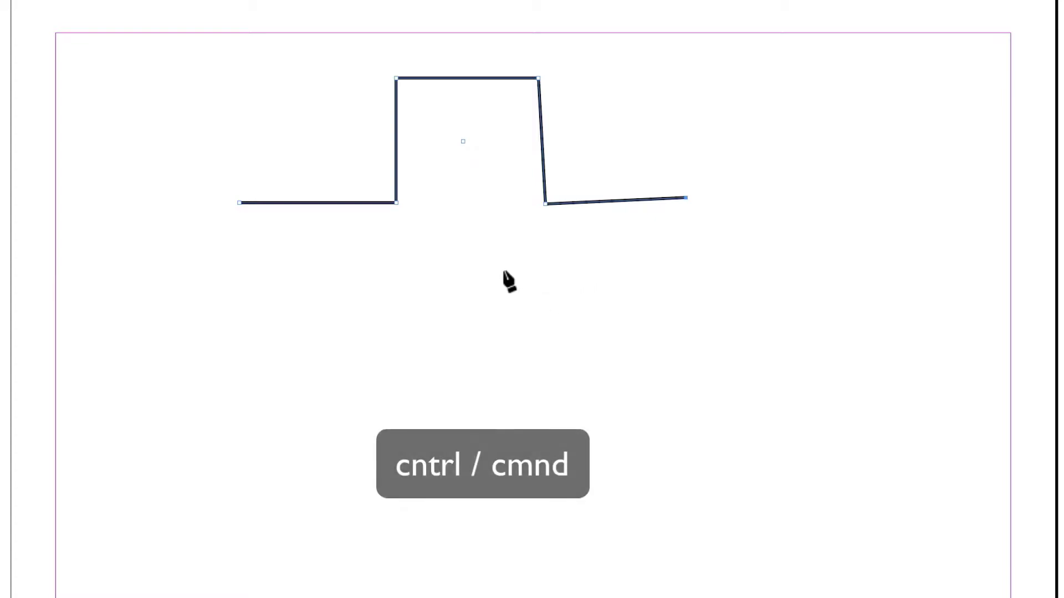
pyautogui.click(473, 259)
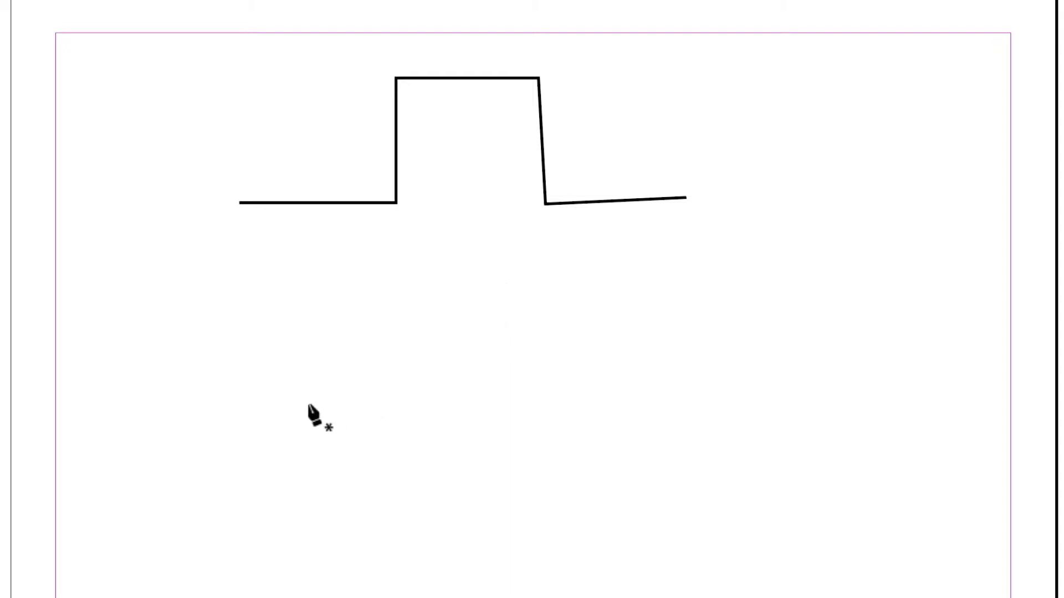
pyautogui.click(250, 416)
pyautogui.click(393, 411)
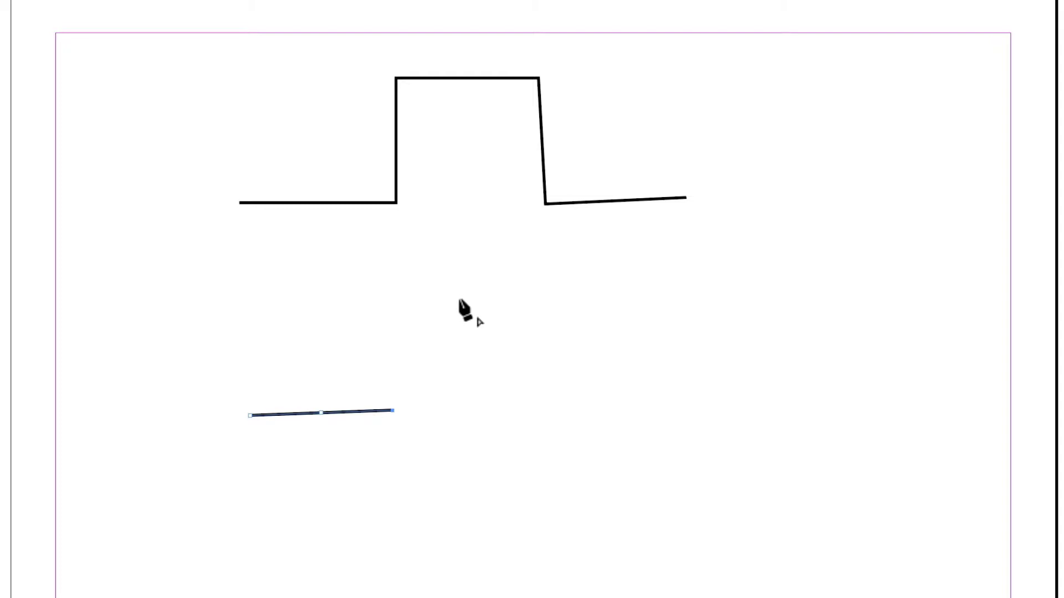
pyautogui.moveTo(463, 308); pyautogui.dragTo(550, 306)
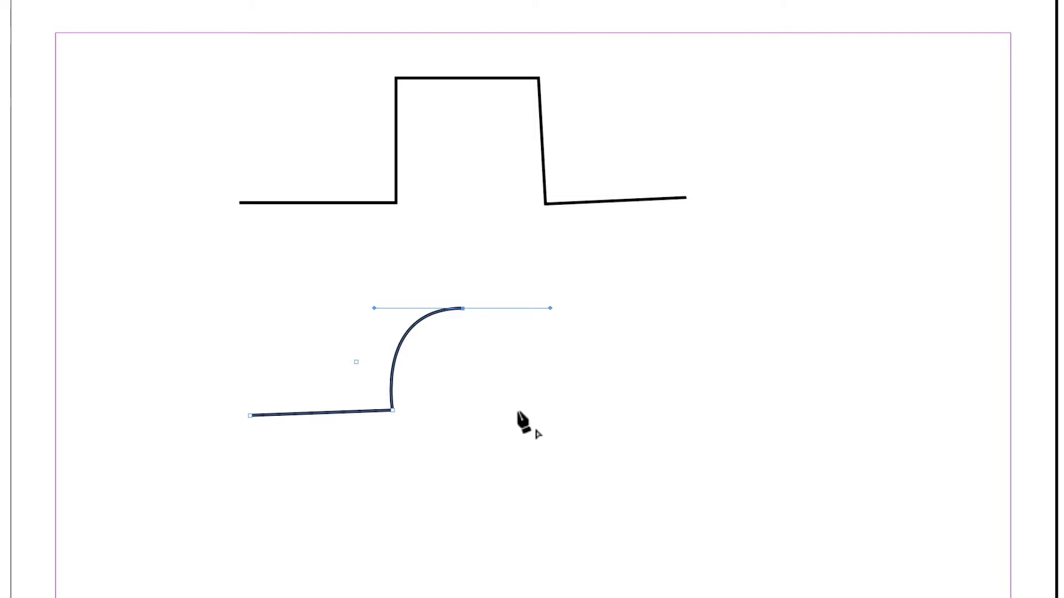
pyautogui.click(520, 417)
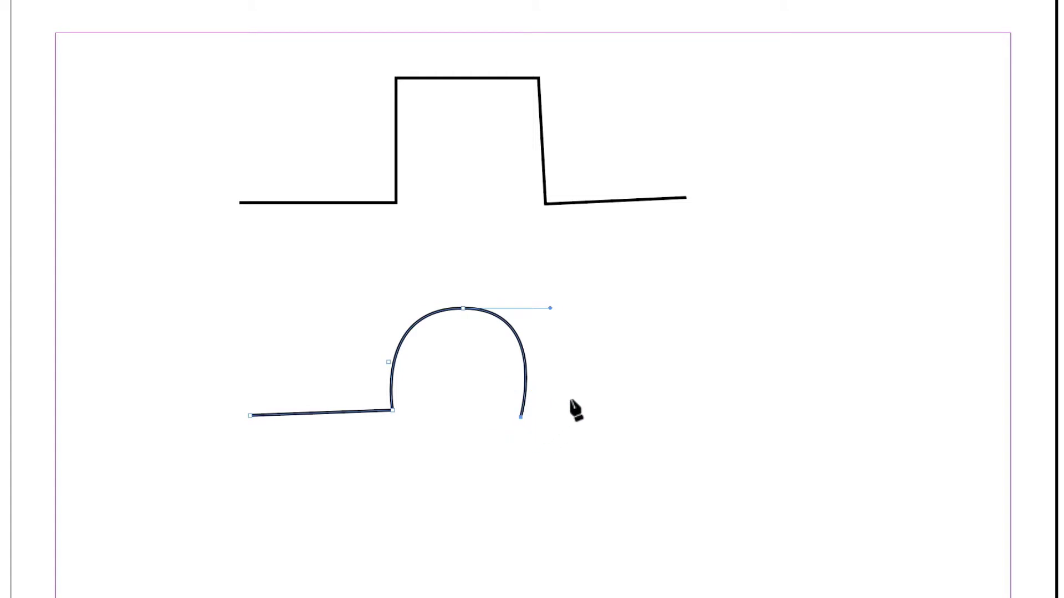
pyautogui.click(650, 413)
pyautogui.press('ctrl')
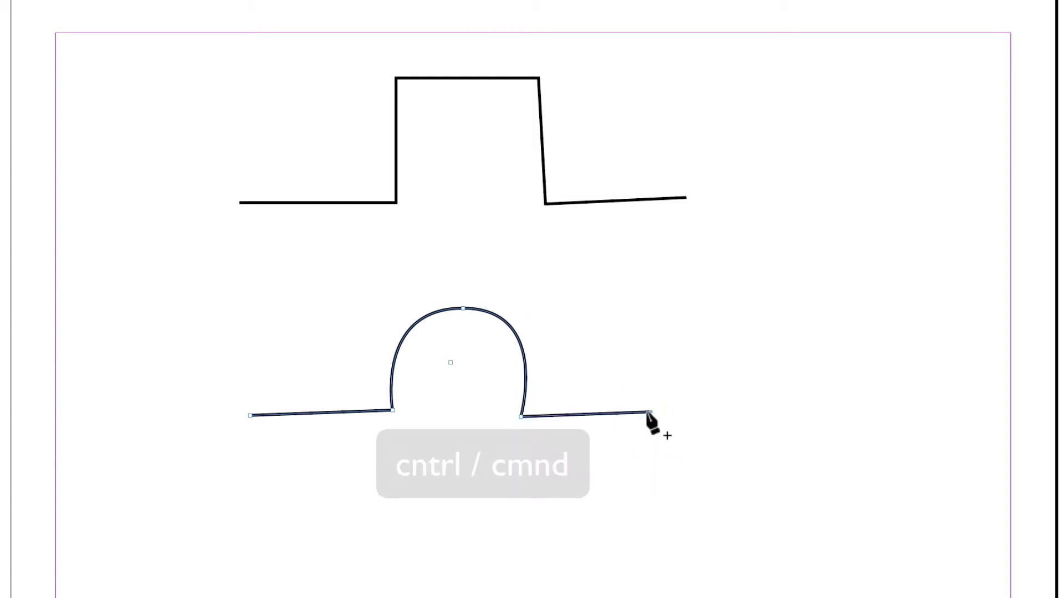
pyautogui.keyDown('ctrl'); pyautogui.click(614, 477); pyautogui.keyUp('ctrl')
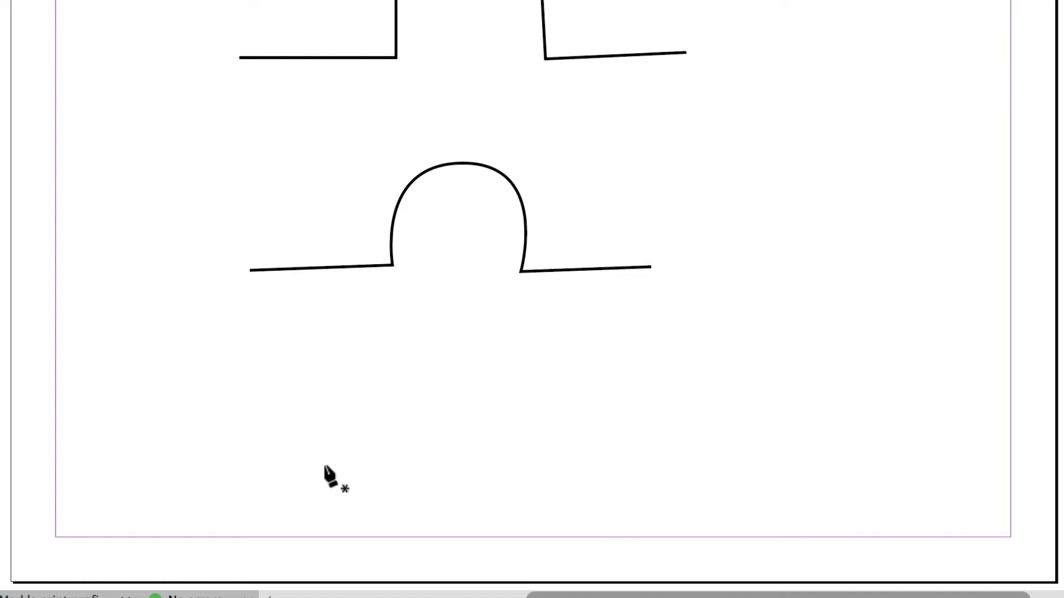
# Draw a third open path about 100 mm wide: straight line, curve up to a peak converted to a corner, straight diagonal down, straight line
pyautogui.click(255, 479)
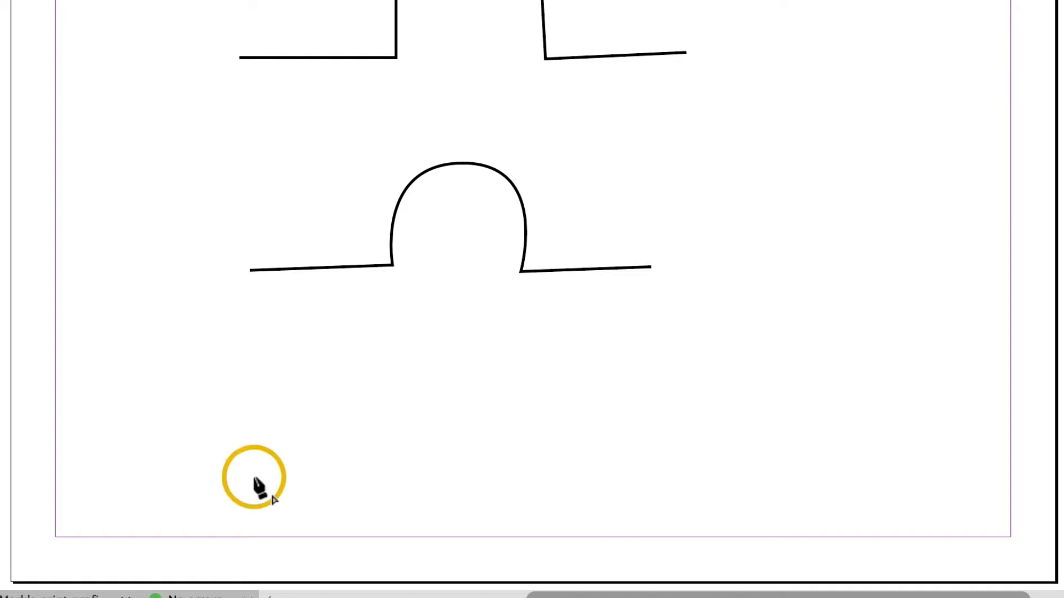
pyautogui.click(388, 480)
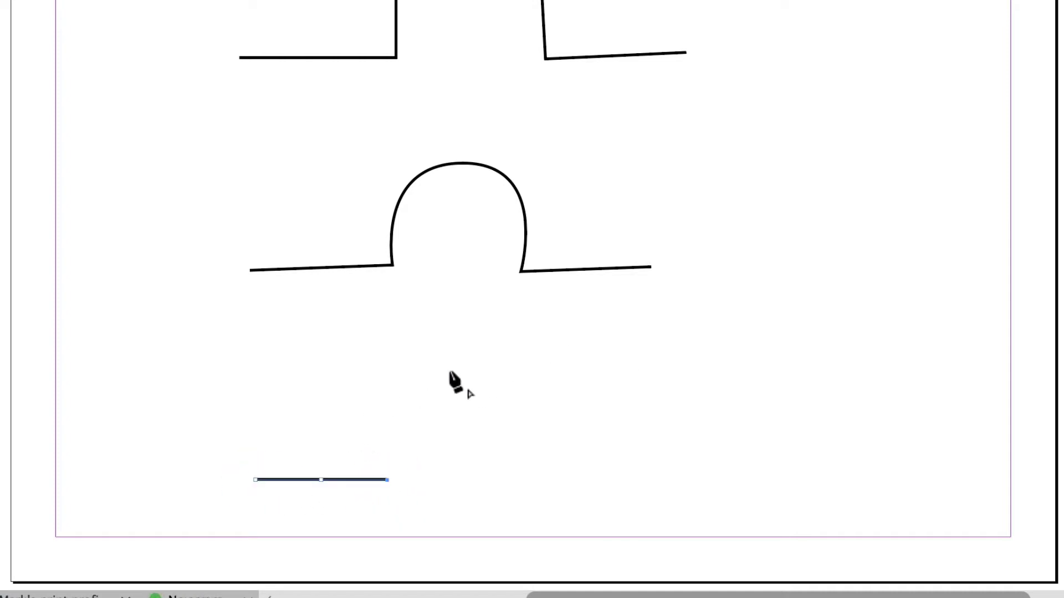
pyautogui.moveTo(442, 372); pyautogui.dragTo(551, 374)
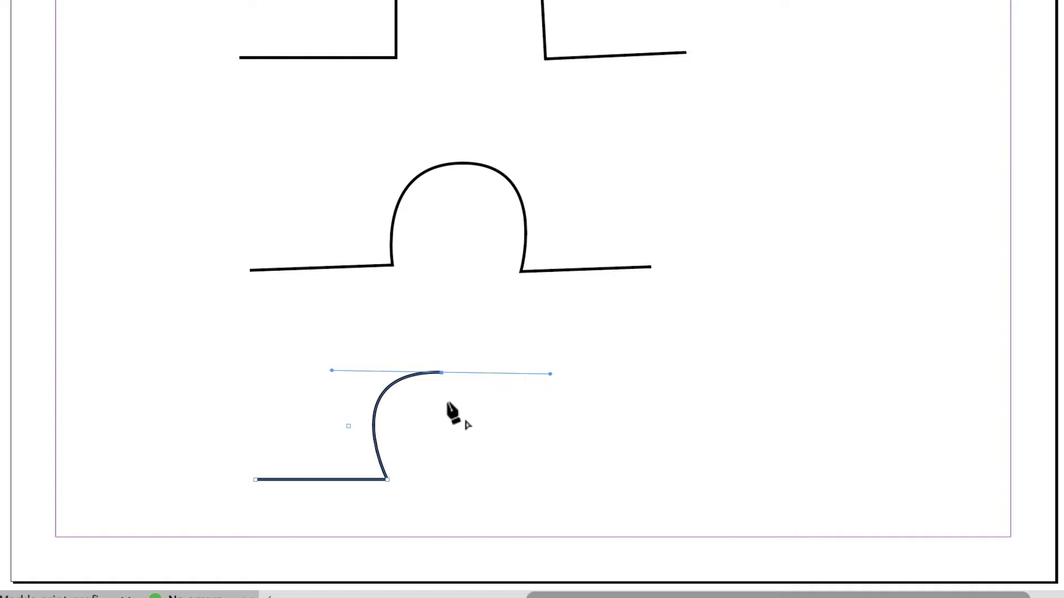
pyautogui.press('alt')
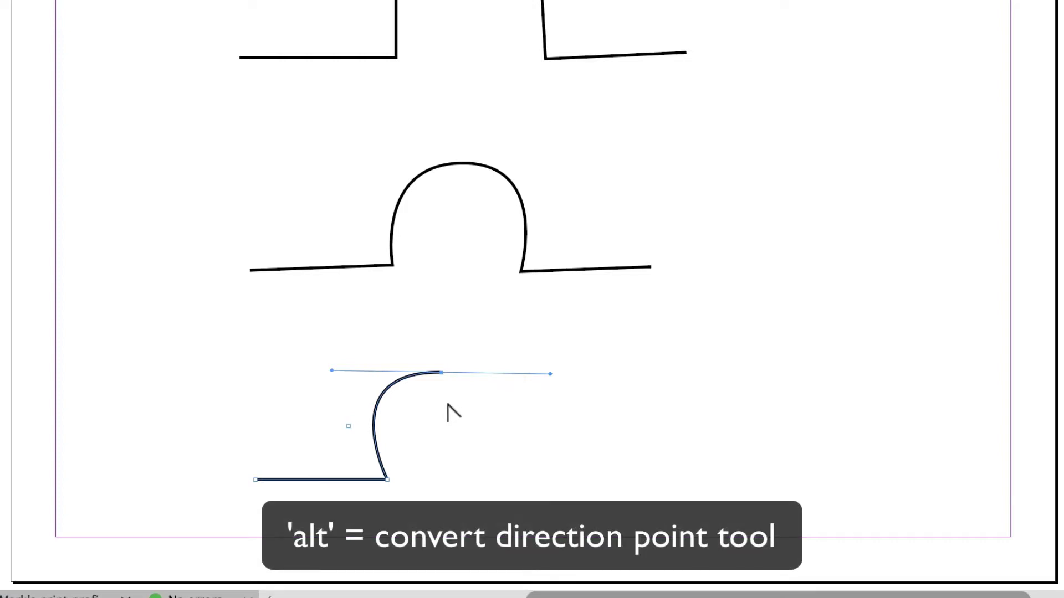
pyautogui.keyDown('alt'); pyautogui.click(441, 373); pyautogui.keyUp('alt')
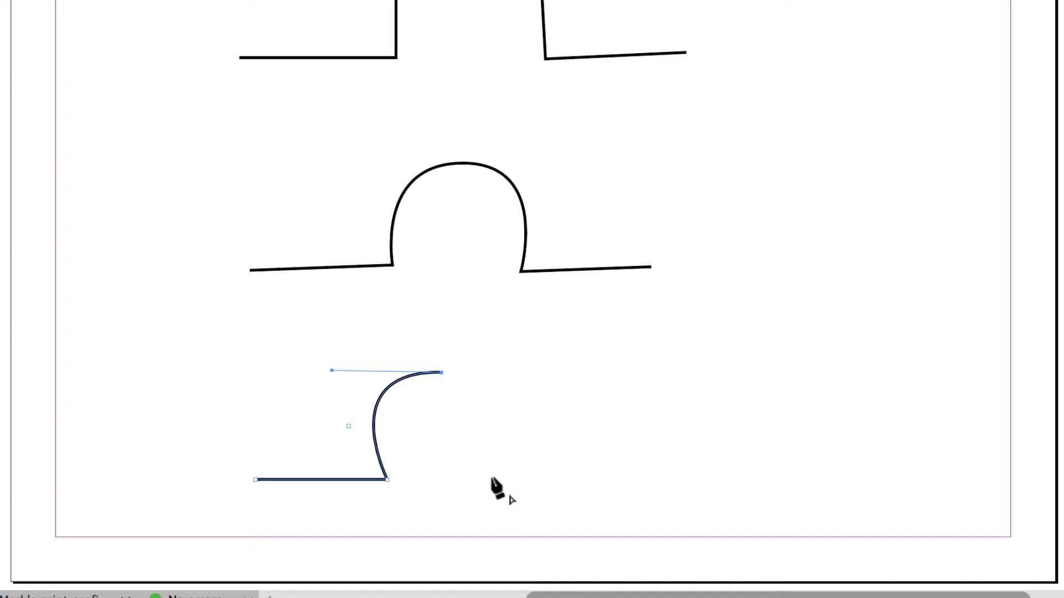
pyautogui.click(487, 471)
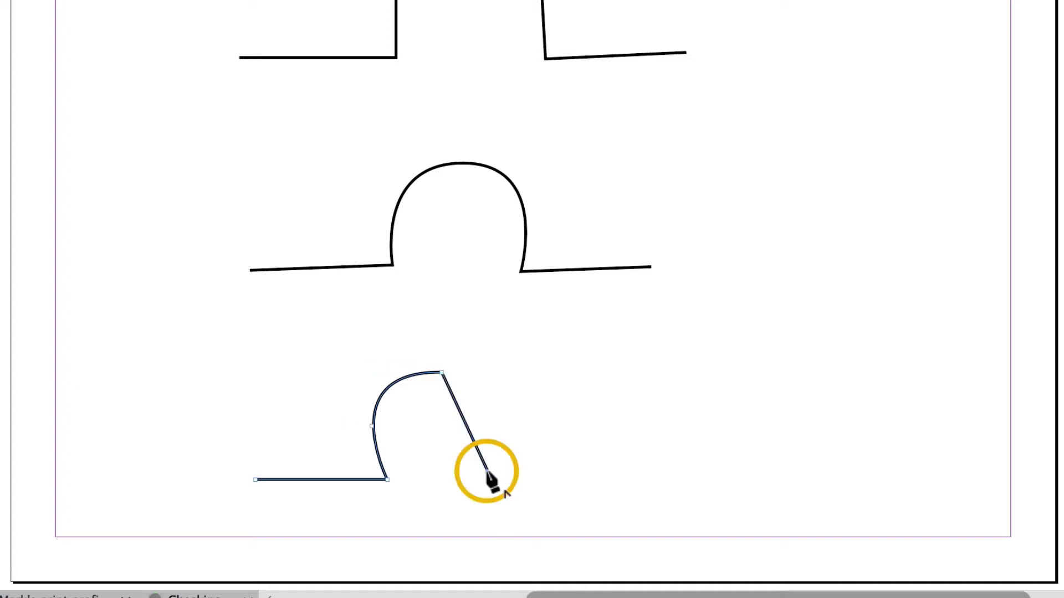
pyautogui.click(604, 466)
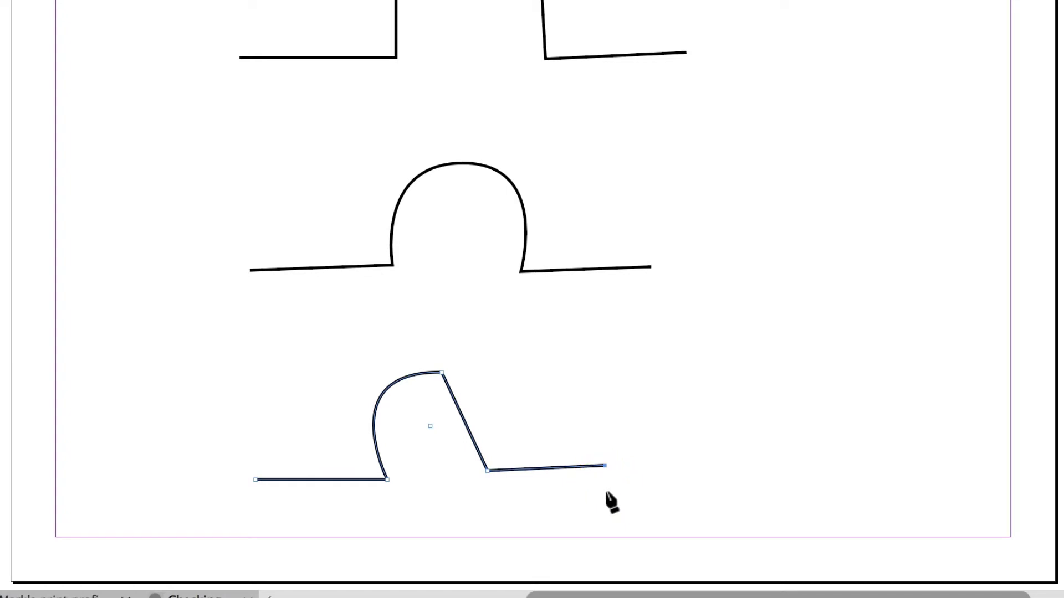
pyautogui.press('ctrl')
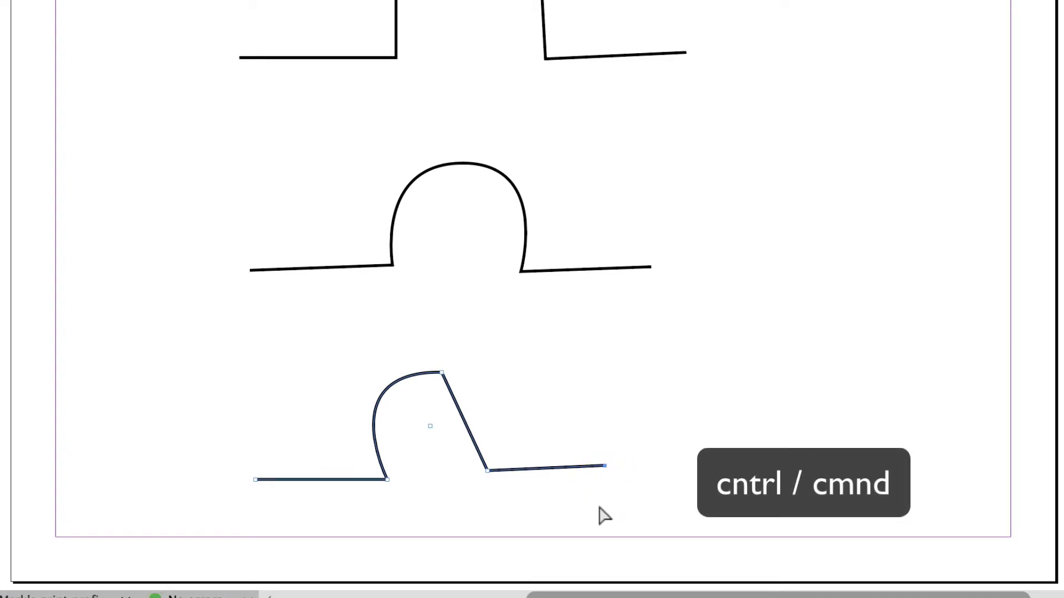
pyautogui.keyDown('ctrl'); pyautogui.click(599, 505); pyautogui.keyUp('ctrl')
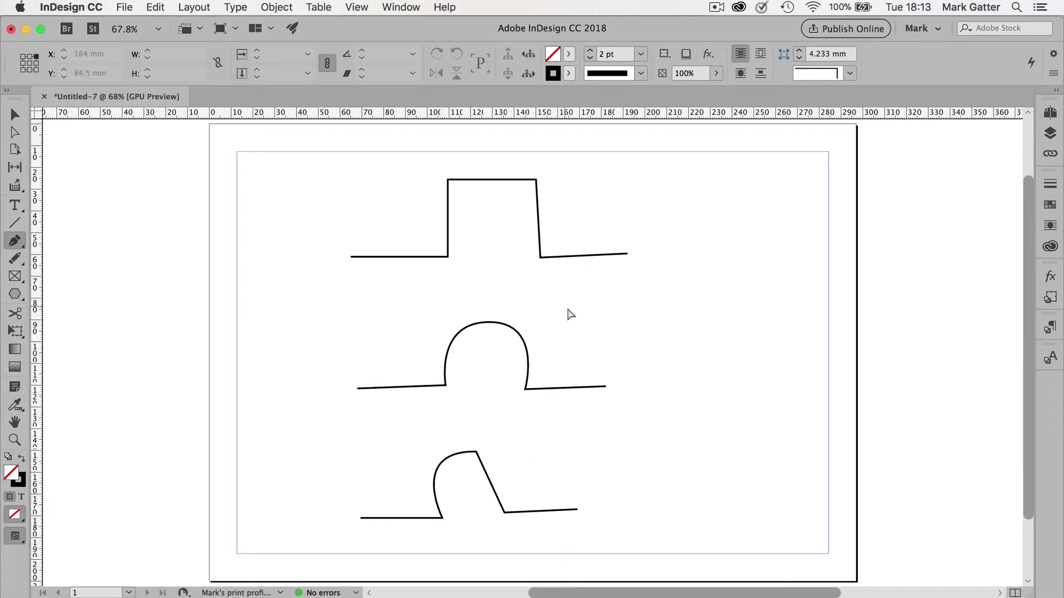
# Add an anchor point midway on the topmost path's left vertical segment and move it outward to the left
pyautogui.keyDown('super'); pyautogui.click(572, 256); pyautogui.keyUp('super')
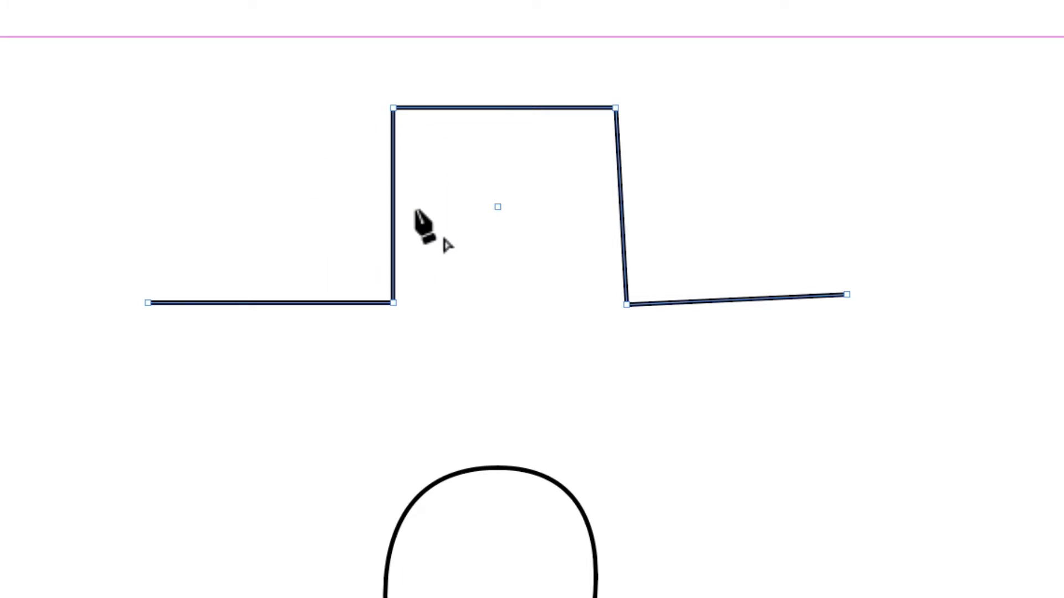
pyautogui.click(393, 205)
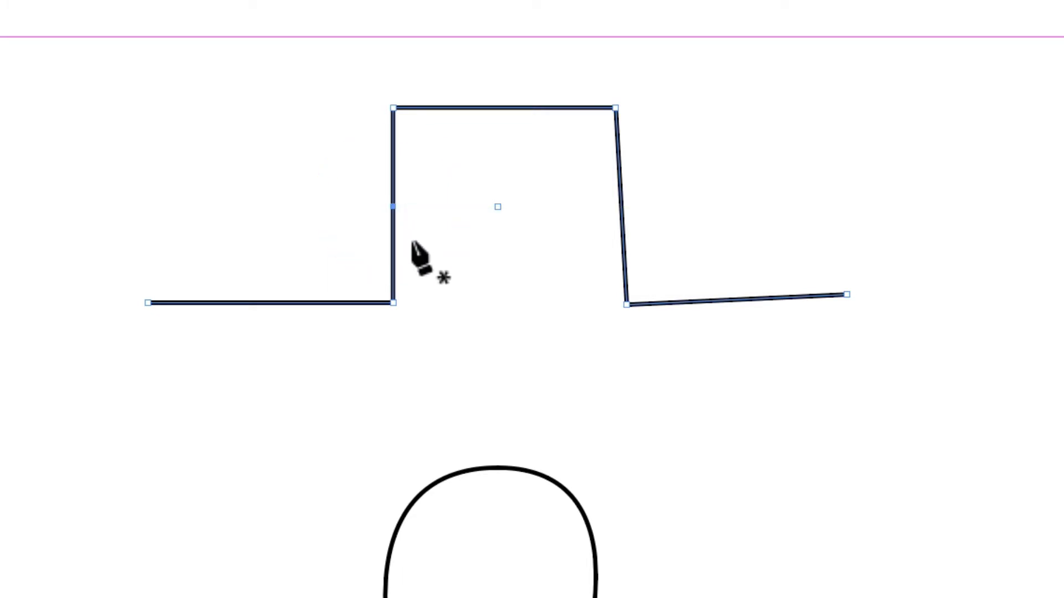
pyautogui.press('ctrl')
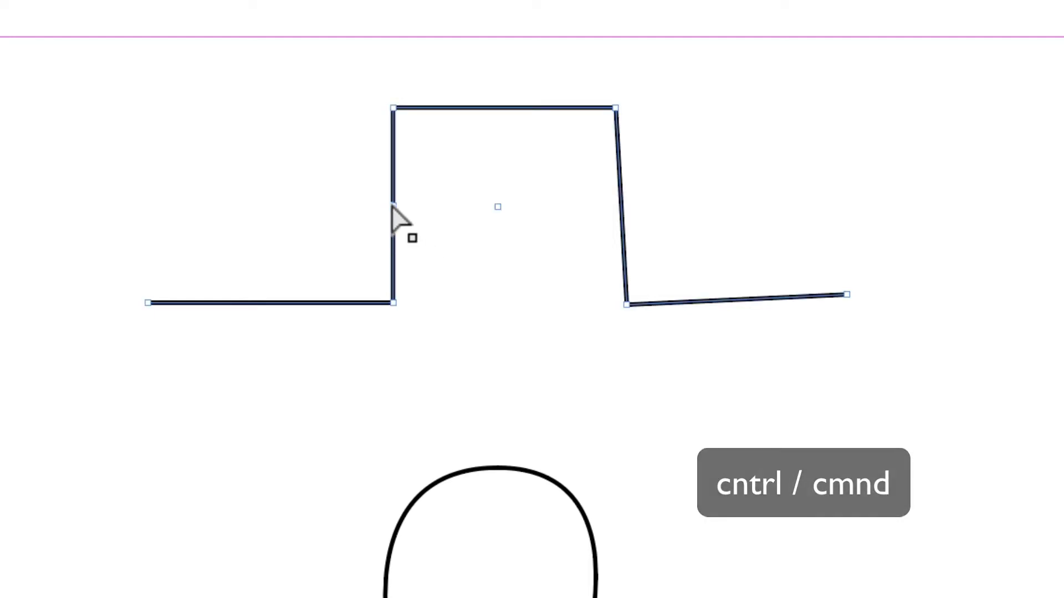
pyautogui.moveTo(384, 206); pyautogui.dragTo(276, 195)
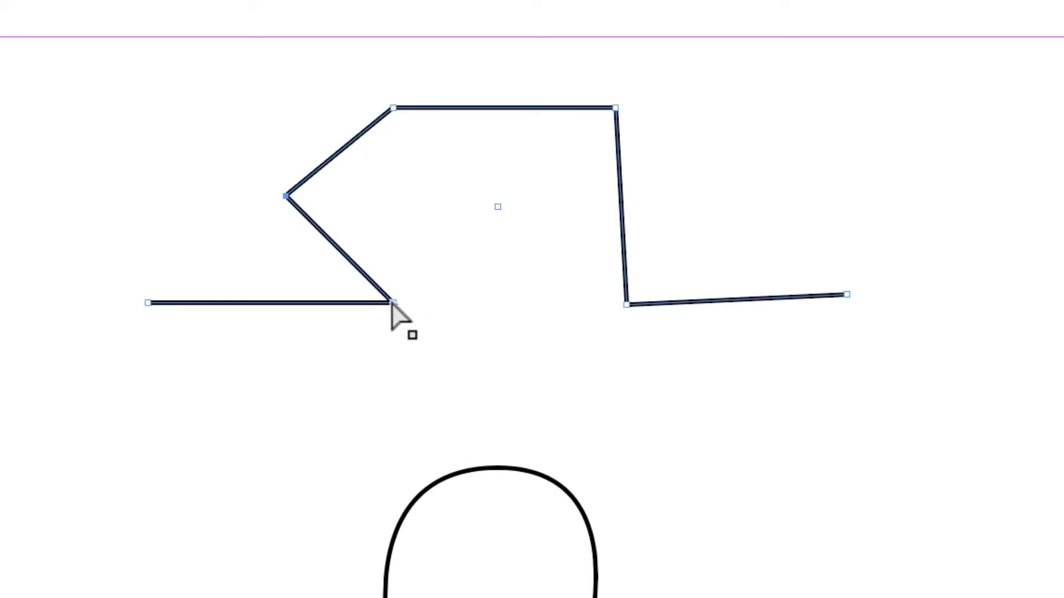
# Move the topmost path's two lower corner points downward and delete the left one
pyautogui.moveTo(392, 304); pyautogui.dragTo(391, 372)
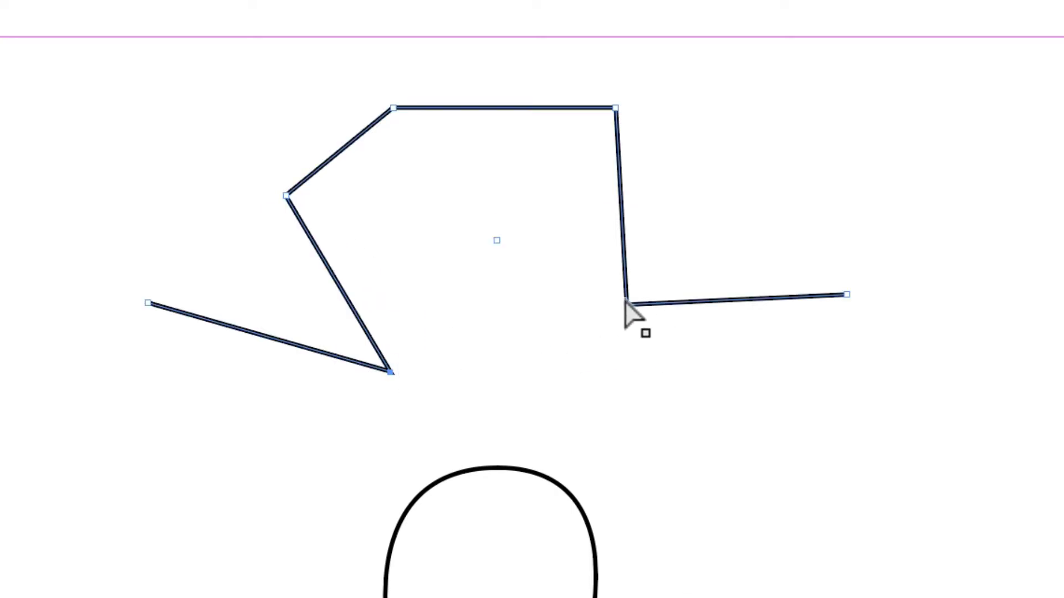
pyautogui.moveTo(628, 305); pyautogui.dragTo(626, 361)
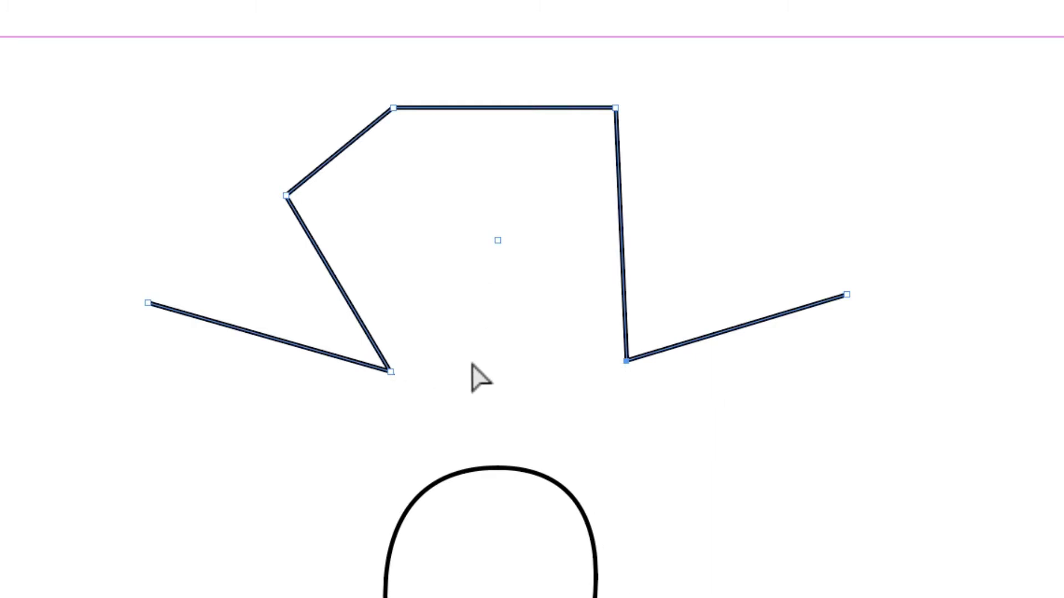
pyautogui.click(389, 372)
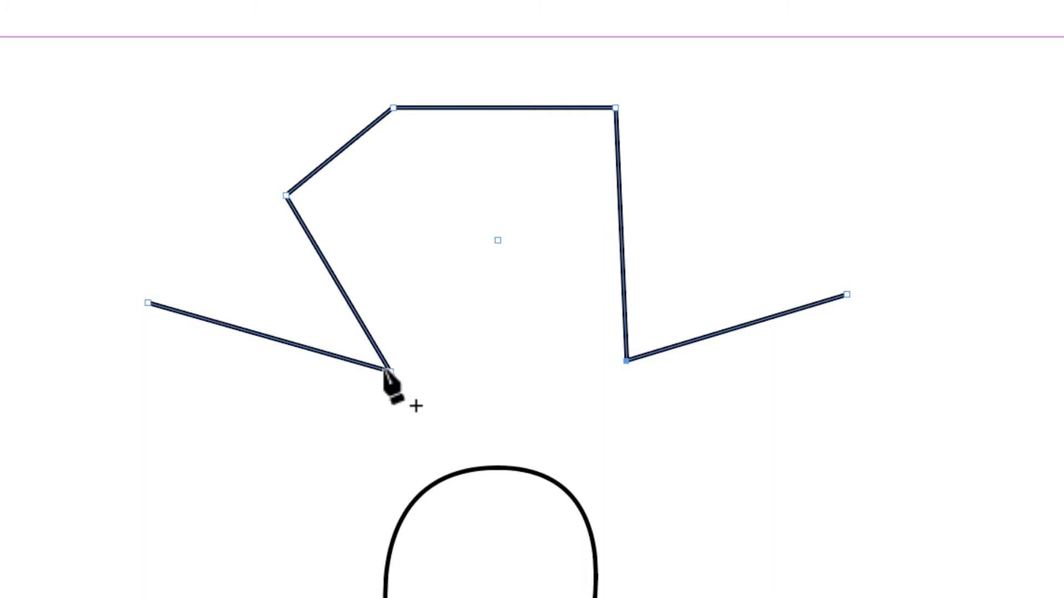
pyautogui.click(387, 371)
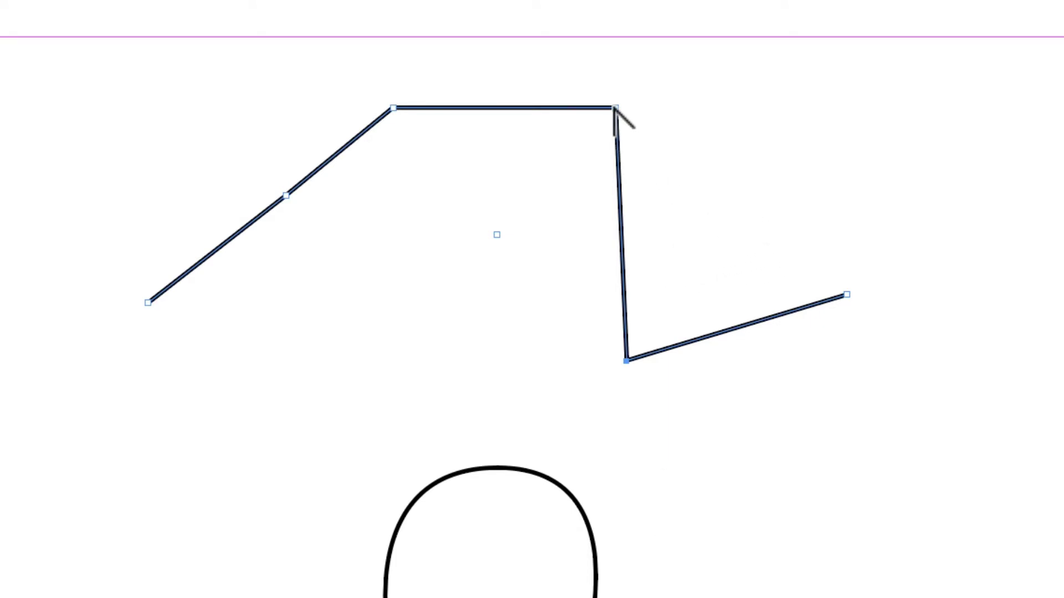
# Convert the topmost path's upper-right and lower-right corner points into smooth points with diagonal direction handles
pyautogui.moveTo(614, 108); pyautogui.dragTo(718, 212)
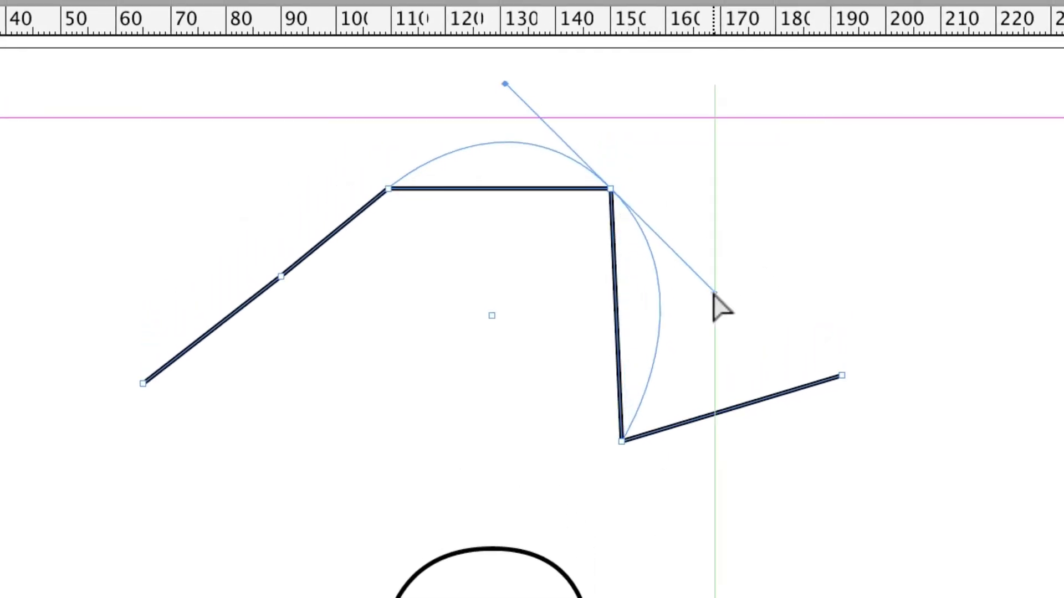
pyautogui.moveTo(714, 294); pyautogui.dragTo(714, 292)
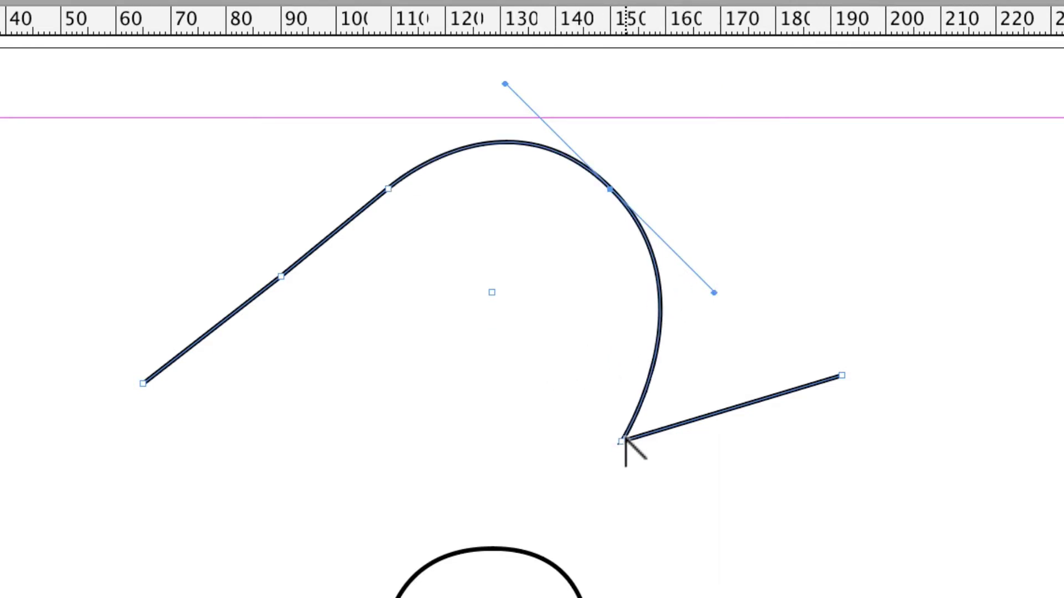
pyautogui.moveTo(622, 441); pyautogui.dragTo(727, 532)
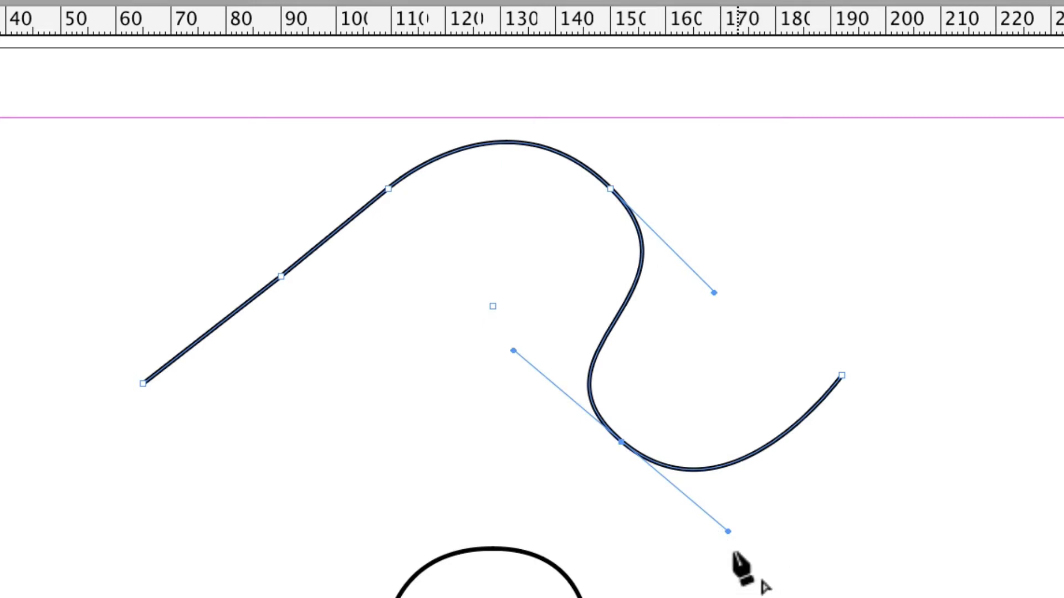
# Adjust the lower-right point's outgoing handle and swing it independently upward into a cusp, and convert the upper-right point back to a corner
pyautogui.moveTo(727, 531); pyautogui.dragTo(847, 597)
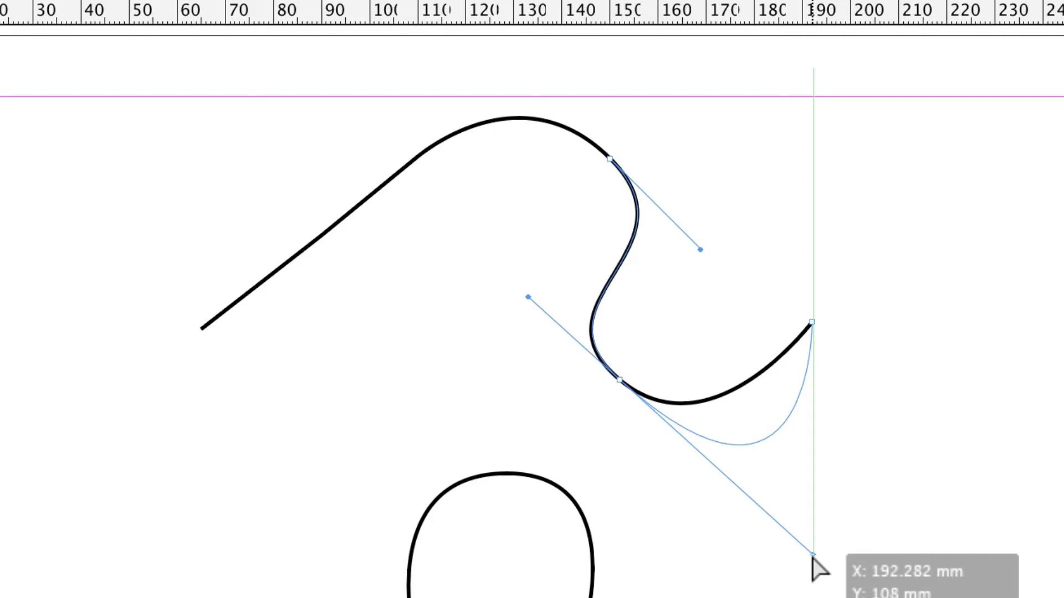
pyautogui.moveTo(813, 556); pyautogui.dragTo(713, 473)
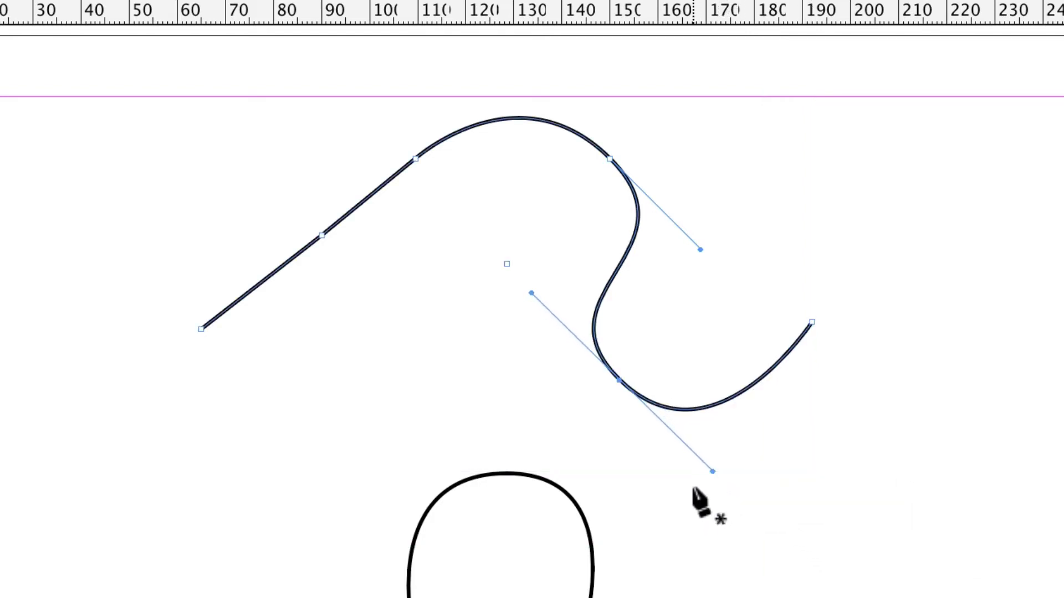
pyautogui.moveTo(713, 471); pyautogui.dragTo(692, 283)
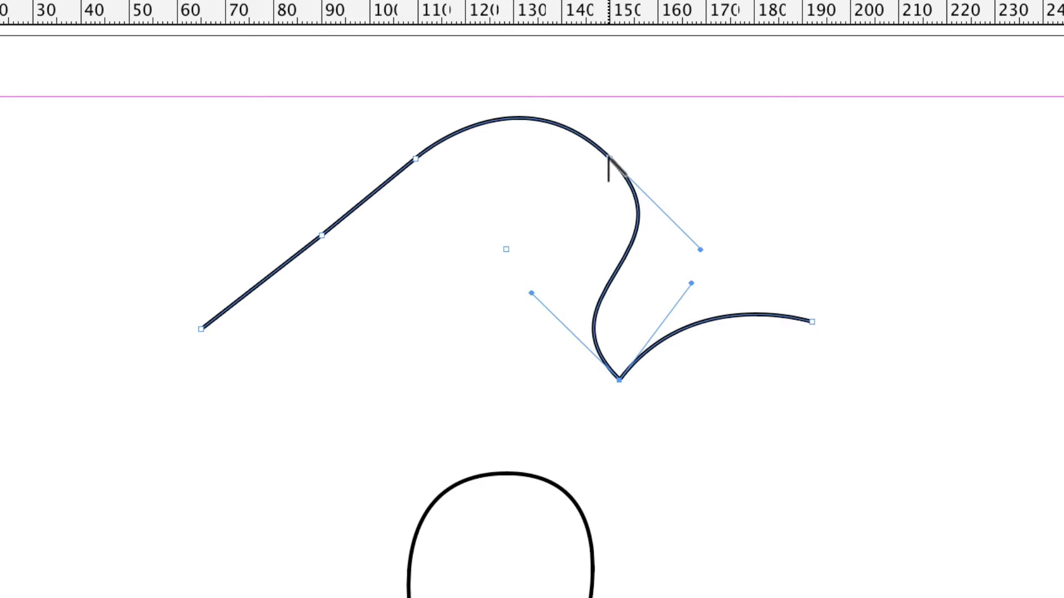
pyautogui.keyDown('alt'); pyautogui.click(609, 158); pyautogui.keyUp('alt')
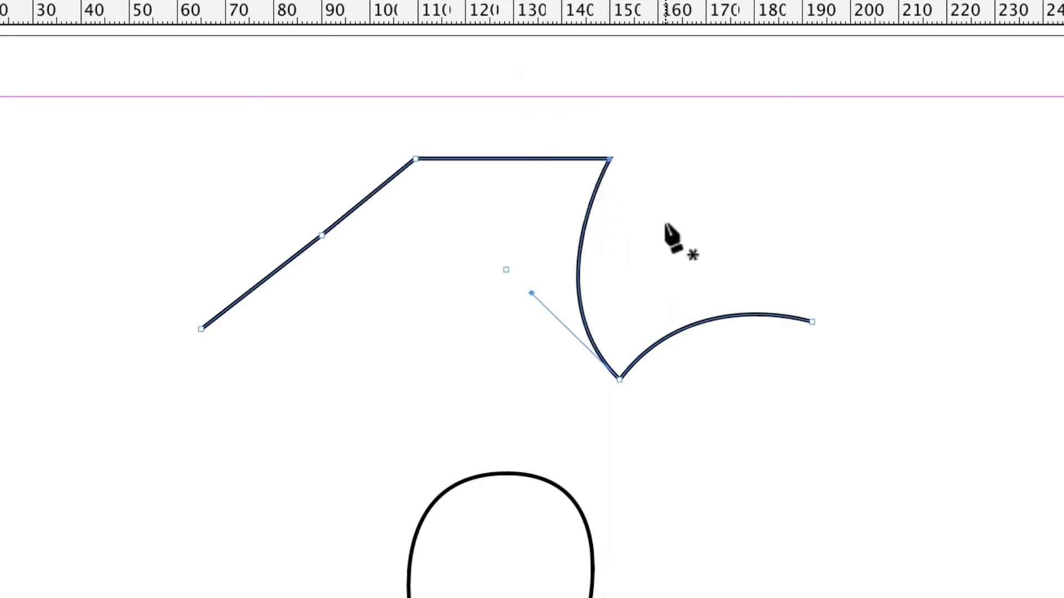